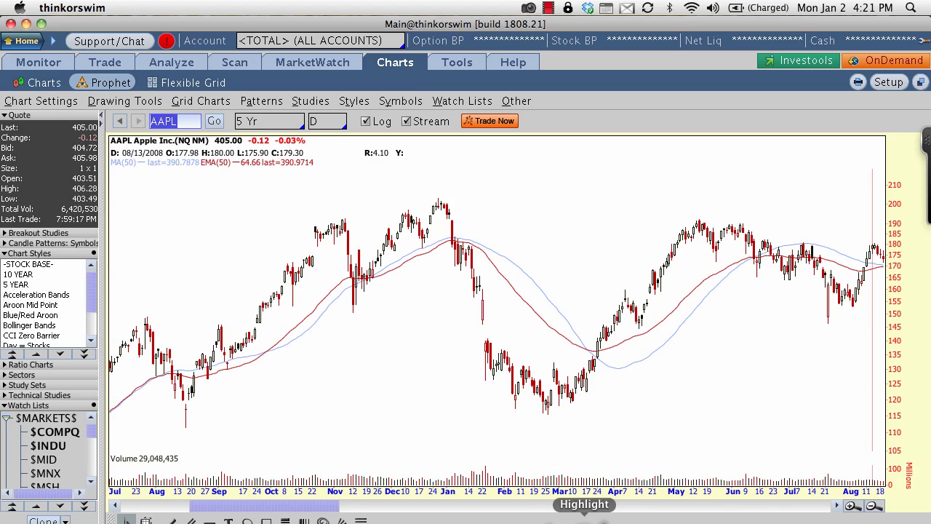
Step: Start Highlight, clear old marks, and underline the MA(50) and EMA(50) labels in red
{"action": "left_click", "coordinate": [585, 518]}
{"action": "key", "text": "super+BackSpace"}
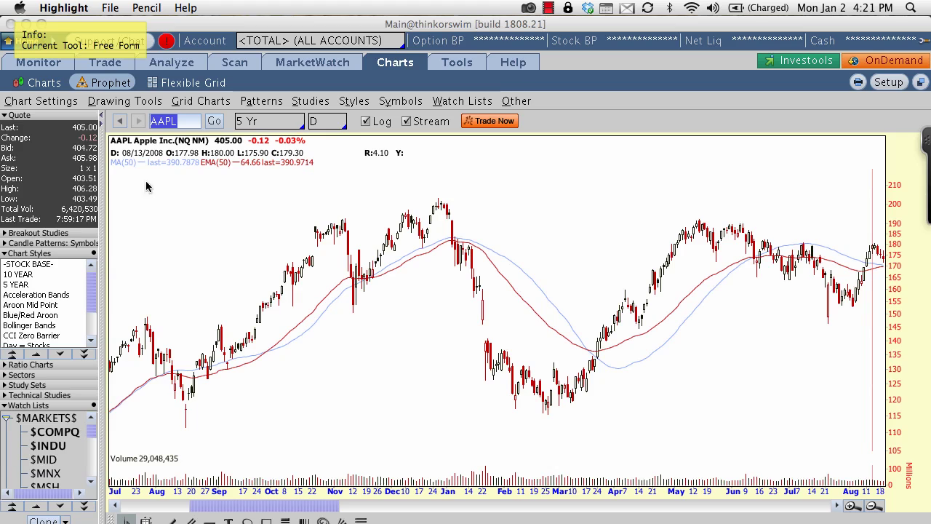
{"action": "left_click_drag", "start_coordinate": [113, 171], "coordinate": [136, 172]}
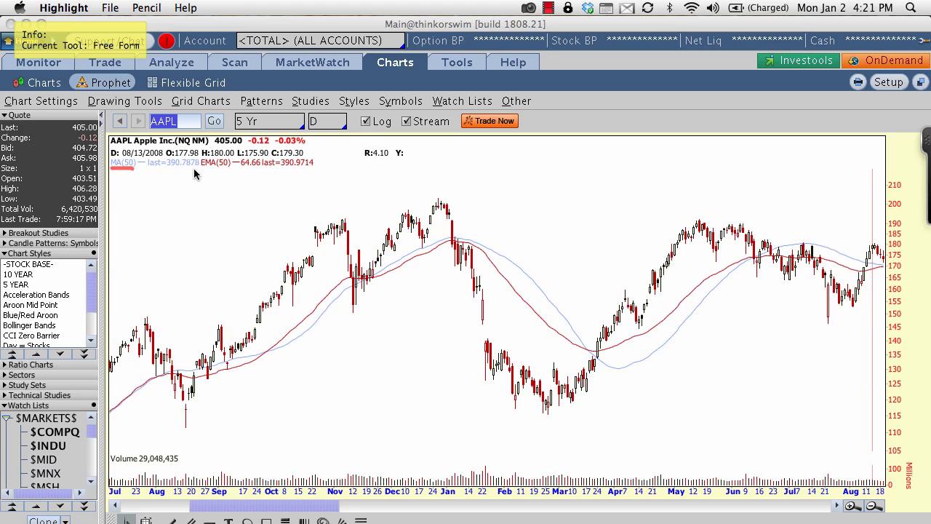
{"action": "left_click_drag", "start_coordinate": [202, 171], "coordinate": [221, 173]}
Step: Draw a red arrow down the January drop and trace the EMA(50) dip and rebound
{"action": "mouse_move", "coordinate": [460, 268]}
{"action": "left_mouse_down"}
{"action": "mouse_move", "coordinate": [475, 394]}
{"action": "mouse_move", "coordinate": [487, 383]}
{"action": "left_mouse_up"}
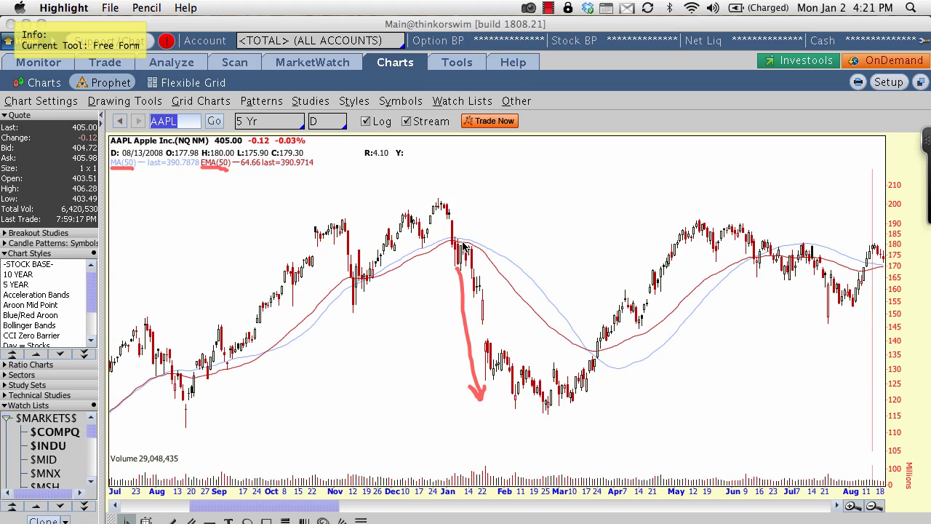
{"action": "left_click_drag", "start_coordinate": [479, 253], "coordinate": [569, 342]}
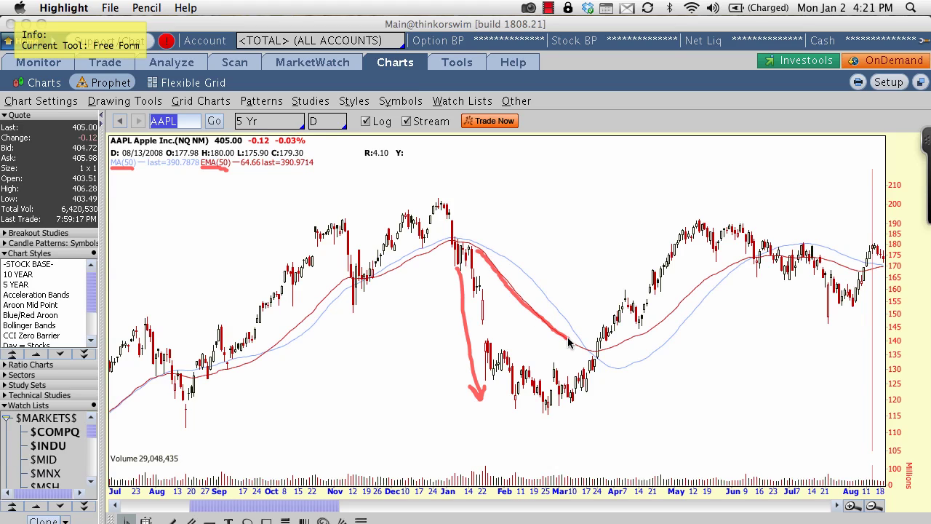
{"action": "left_click_drag", "start_coordinate": [593, 371], "coordinate": [668, 254]}
{"action": "mouse_move", "coordinate": [564, 340]}
{"action": "left_mouse_down"}
{"action": "mouse_move", "coordinate": [611, 342]}
{"action": "mouse_move", "coordinate": [678, 312]}
{"action": "mouse_move", "coordinate": [685, 298]}
{"action": "left_mouse_up"}
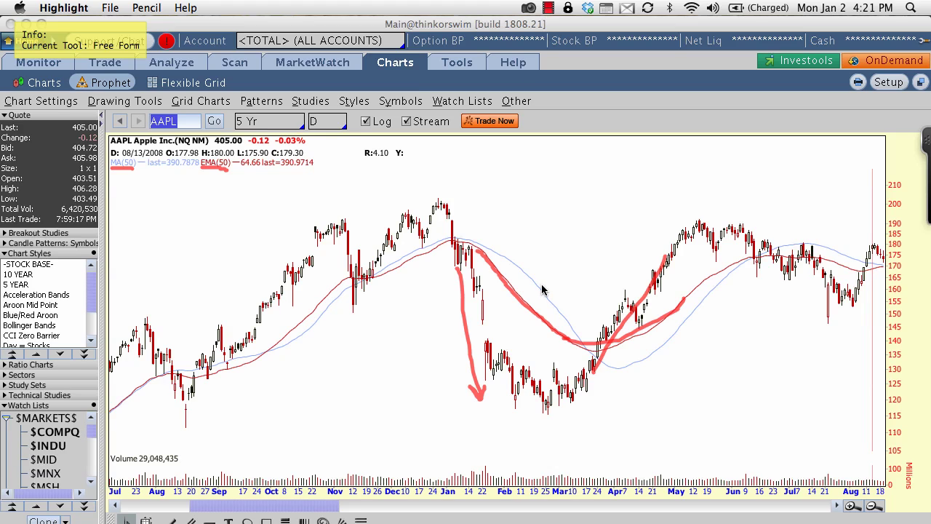
Step: Sketch a red stroke along the moving average and circle the February lows, then clear everything
{"action": "key", "text": "Escape"}
{"action": "mouse_move", "coordinate": [450, 241]}
{"action": "left_mouse_down"}
{"action": "mouse_move", "coordinate": [524, 278]}
{"action": "mouse_move", "coordinate": [590, 356]}
{"action": "mouse_move", "coordinate": [619, 367]}
{"action": "mouse_move", "coordinate": [670, 339]}
{"action": "mouse_move", "coordinate": [728, 280]}
{"action": "left_mouse_up"}
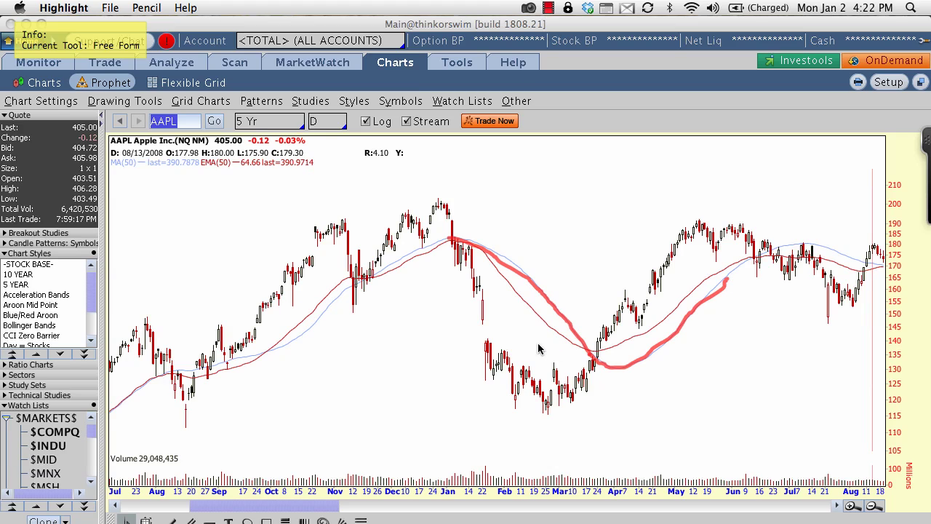
{"action": "mouse_move", "coordinate": [517, 326]}
{"action": "left_mouse_down"}
{"action": "mouse_move", "coordinate": [481, 330]}
{"action": "mouse_move", "coordinate": [471, 382]}
{"action": "mouse_move", "coordinate": [493, 408]}
{"action": "mouse_move", "coordinate": [538, 419]}
{"action": "mouse_move", "coordinate": [552, 408]}
{"action": "mouse_move", "coordinate": [563, 349]}
{"action": "mouse_move", "coordinate": [553, 337]}
{"action": "mouse_move", "coordinate": [513, 332]}
{"action": "left_mouse_up"}
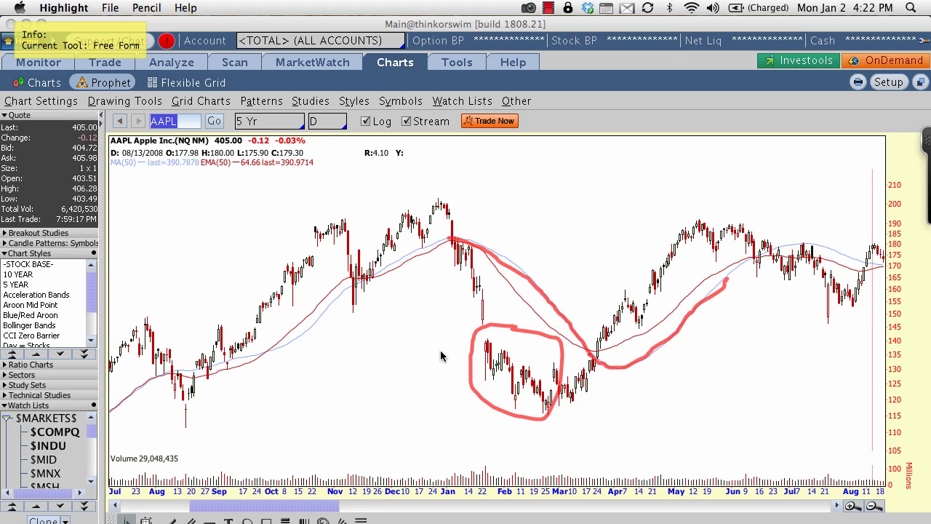
{"action": "key", "text": "Escape"}
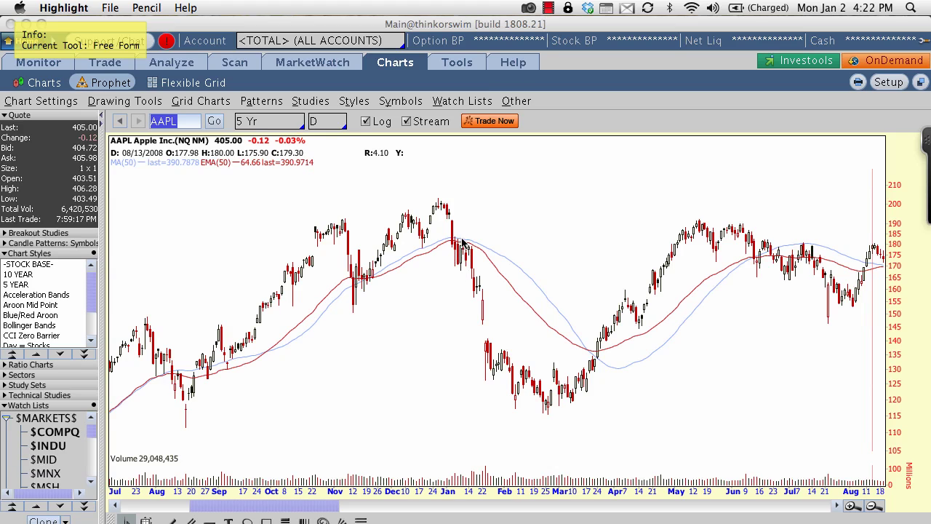
Step: Circle and arrow the January-peak and late-March crossovers in red, then clear and exit Highlight
{"action": "mouse_move", "coordinate": [463, 235]}
{"action": "left_mouse_down"}
{"action": "mouse_move", "coordinate": [449, 235]}
{"action": "mouse_move", "coordinate": [445, 262]}
{"action": "mouse_move", "coordinate": [463, 269]}
{"action": "mouse_move", "coordinate": [469, 247]}
{"action": "mouse_move", "coordinate": [461, 231]}
{"action": "left_mouse_up"}
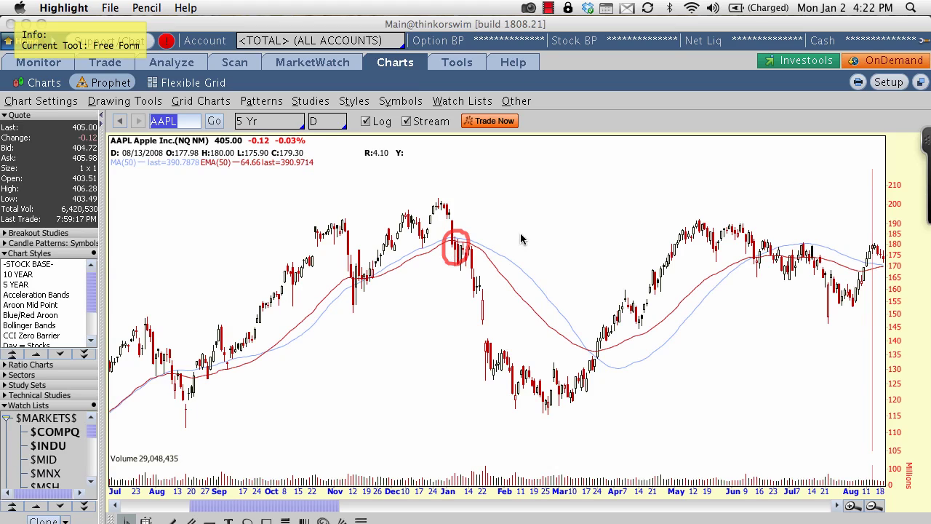
{"action": "mouse_move", "coordinate": [502, 217]}
{"action": "left_mouse_down"}
{"action": "mouse_move", "coordinate": [473, 236]}
{"action": "mouse_move", "coordinate": [494, 241]}
{"action": "left_mouse_up"}
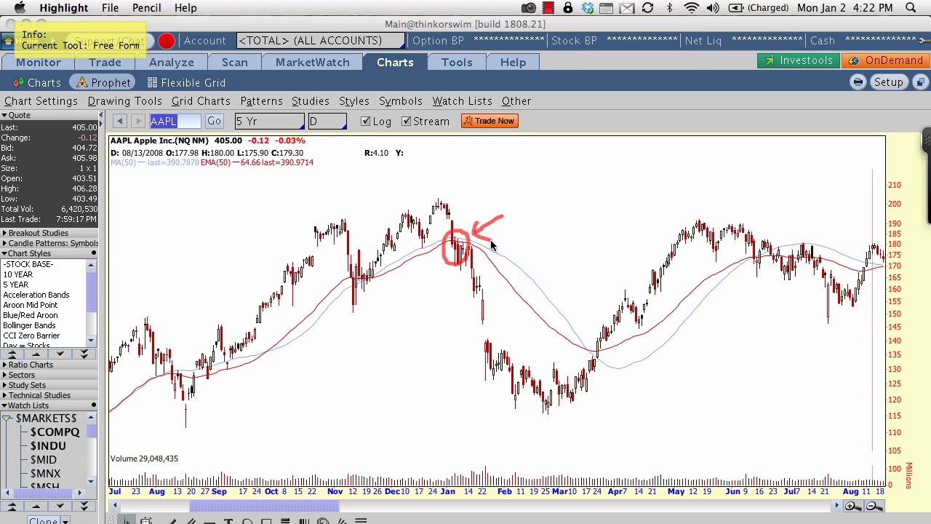
{"action": "mouse_move", "coordinate": [603, 334]}
{"action": "left_mouse_down"}
{"action": "mouse_move", "coordinate": [594, 371]}
{"action": "mouse_move", "coordinate": [610, 364]}
{"action": "mouse_move", "coordinate": [611, 346]}
{"action": "left_mouse_up"}
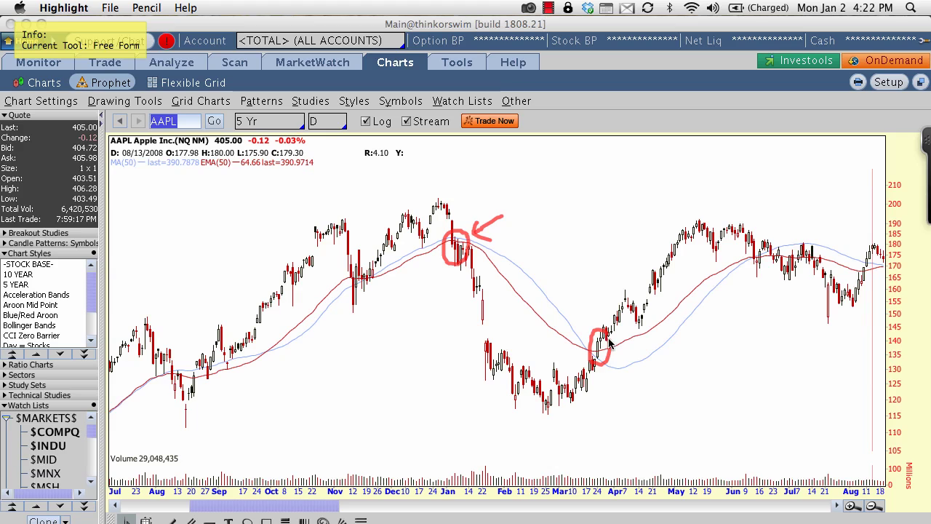
{"action": "left_click_drag", "start_coordinate": [572, 294], "coordinate": [591, 312]}
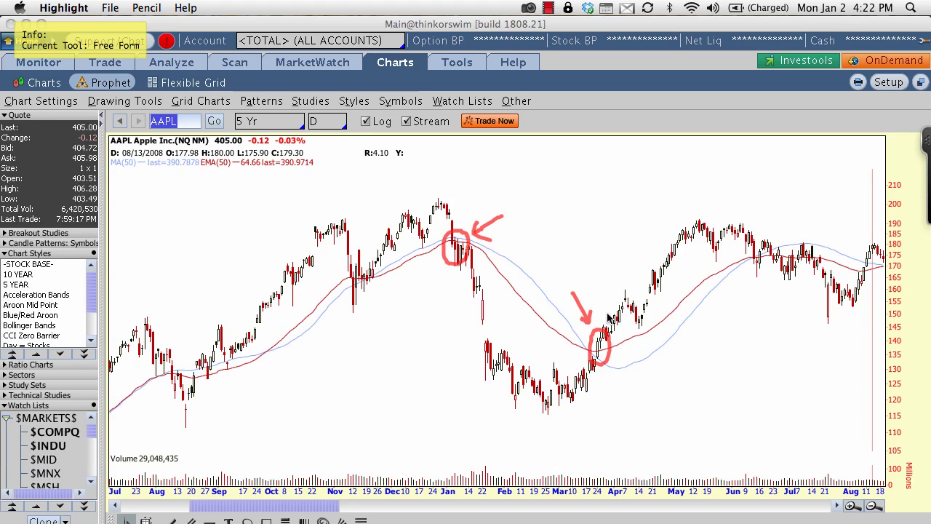
{"action": "key", "text": "super+BackSpace"}
{"action": "key", "text": "Escape"}
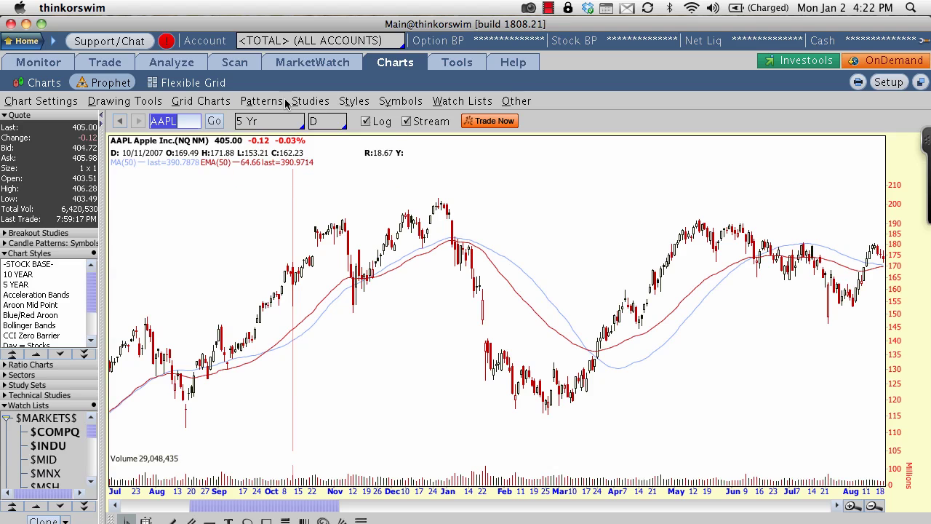
Step: Delete the MA(50) study in the Apply Studies dialog
{"action": "left_click", "coordinate": [311, 101]}
{"action": "left_click", "coordinate": [311, 119]}
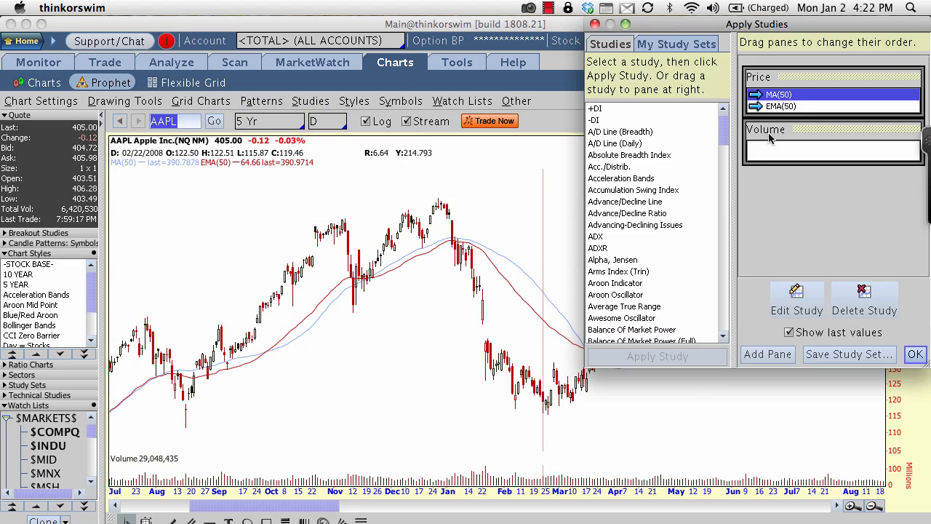
{"action": "right_click", "coordinate": [772, 94]}
{"action": "left_click", "coordinate": [800, 119]}
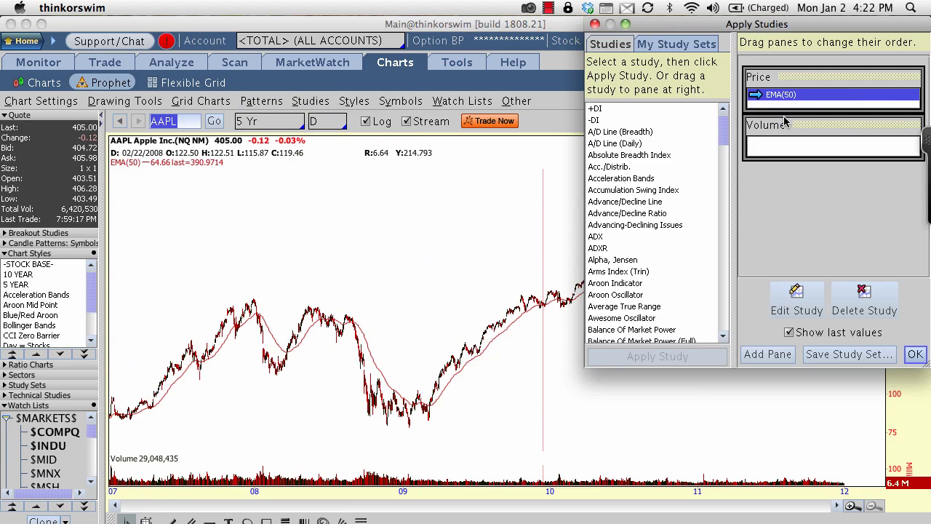
Step: Add a Moving Average (Exponential) with period 200, then zoom to a narrower date range
{"action": "scroll", "coordinate": [635, 233], "scroll_direction": "down", "scroll_amount": 5}
{"action": "scroll", "coordinate": [635, 233], "scroll_direction": "down", "scroll_amount": 20}
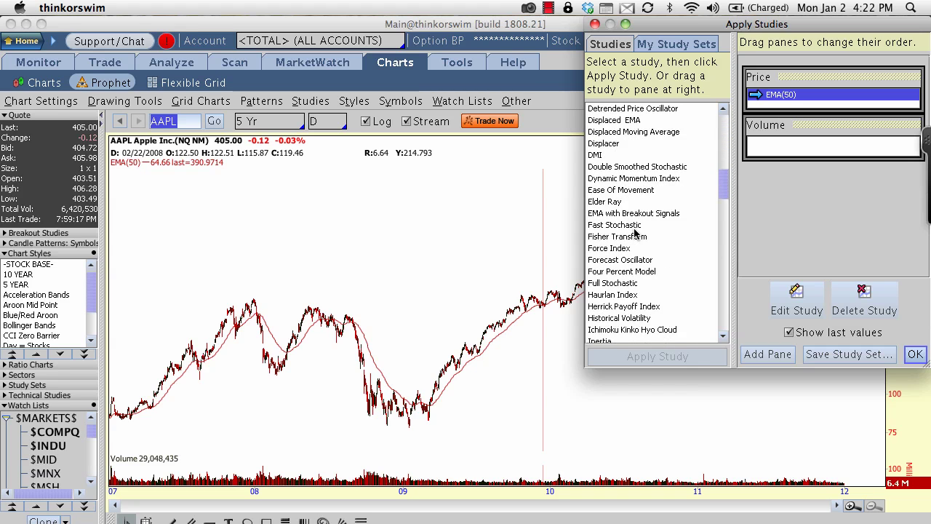
{"action": "scroll", "coordinate": [635, 233], "scroll_direction": "down", "scroll_amount": 3}
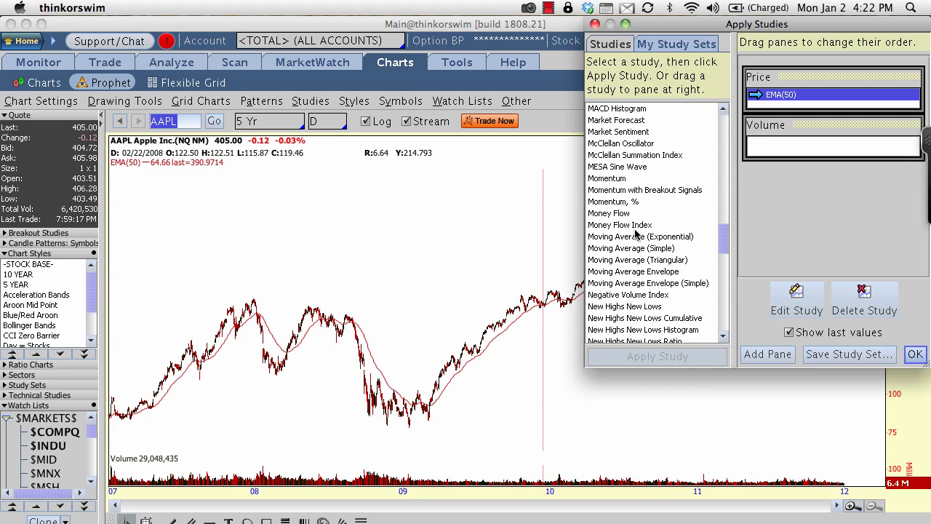
{"action": "double_click", "coordinate": [643, 237]}
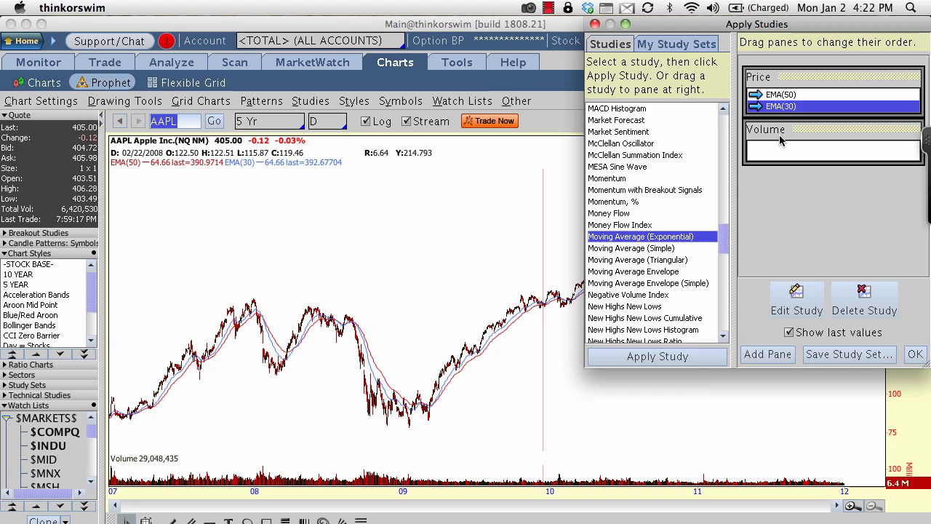
{"action": "double_click", "coordinate": [792, 107]}
{"action": "left_click", "coordinate": [761, 187]}
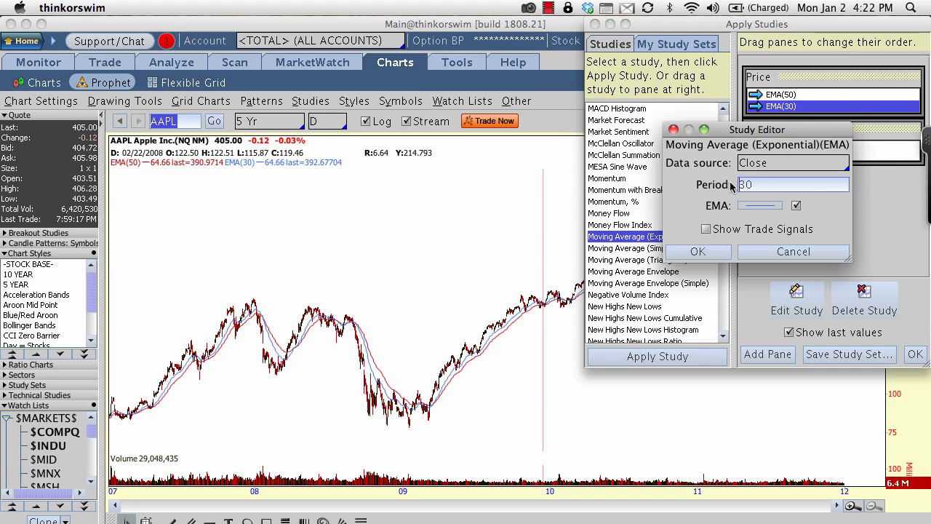
{"action": "left_click_drag", "start_coordinate": [751, 185], "coordinate": [739, 185]}
{"action": "type", "text": "22"}
{"action": "type", "text": "00"}
{"action": "left_click", "coordinate": [698, 251]}
{"action": "left_click", "coordinate": [914, 354]}
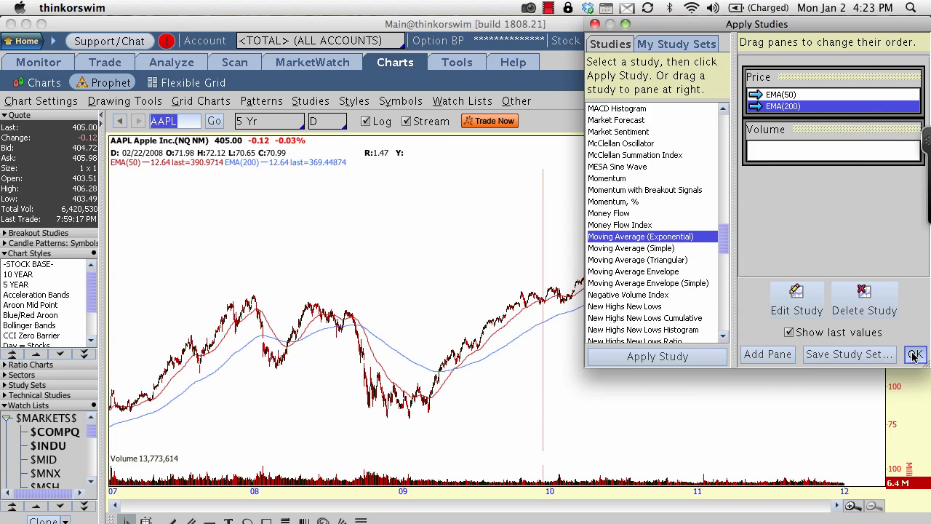
{"action": "left_click_drag", "start_coordinate": [259, 375], "coordinate": [469, 378]}
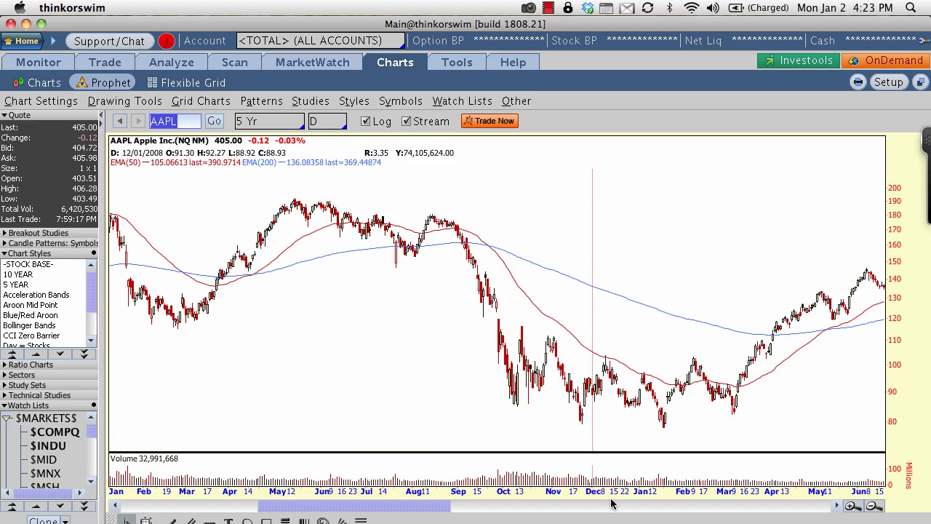
Step: In Highlight, circle and arrow the EMA(50)-below-EMA(200) crossover and underline EMA(200) in red
{"action": "left_click", "coordinate": [588, 520]}
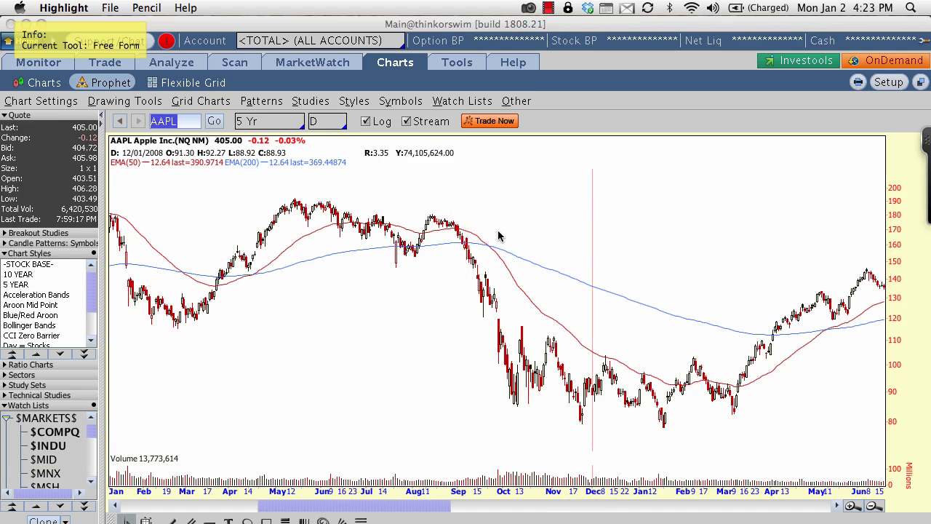
{"action": "mouse_move", "coordinate": [494, 235]}
{"action": "left_mouse_down"}
{"action": "mouse_move", "coordinate": [479, 246]}
{"action": "mouse_move", "coordinate": [489, 267]}
{"action": "mouse_move", "coordinate": [514, 253]}
{"action": "mouse_move", "coordinate": [505, 240]}
{"action": "left_mouse_up"}
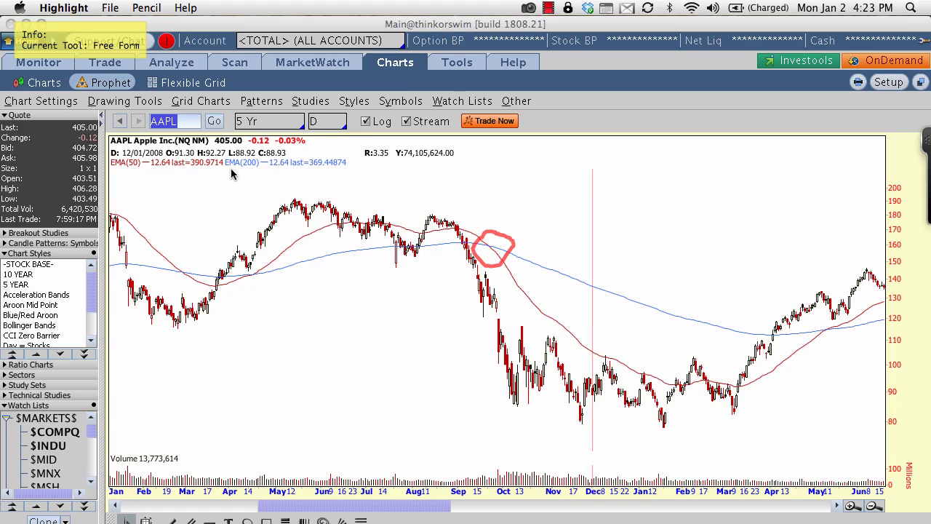
{"action": "left_click_drag", "start_coordinate": [231, 169], "coordinate": [259, 169]}
{"action": "mouse_move", "coordinate": [498, 226]}
{"action": "left_mouse_down"}
{"action": "mouse_move", "coordinate": [510, 214]}
{"action": "mouse_move", "coordinate": [498, 233]}
{"action": "mouse_move", "coordinate": [508, 229]}
{"action": "left_mouse_up"}
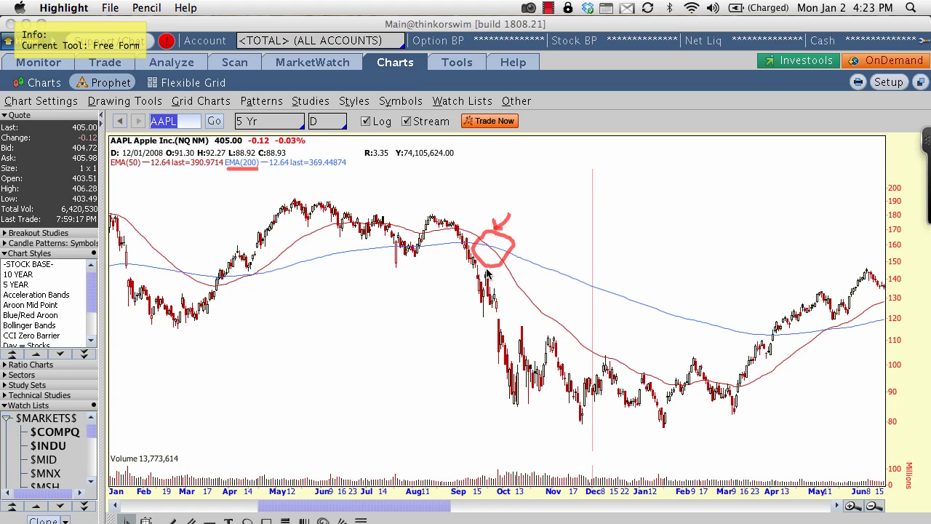
Step: Trace a red curve under the price lows and circle the upward crossover with an arrow
{"action": "mouse_move", "coordinate": [499, 319]}
{"action": "left_mouse_down"}
{"action": "mouse_move", "coordinate": [522, 378]}
{"action": "mouse_move", "coordinate": [598, 418]}
{"action": "mouse_move", "coordinate": [679, 423]}
{"action": "mouse_move", "coordinate": [732, 405]}
{"action": "left_mouse_up"}
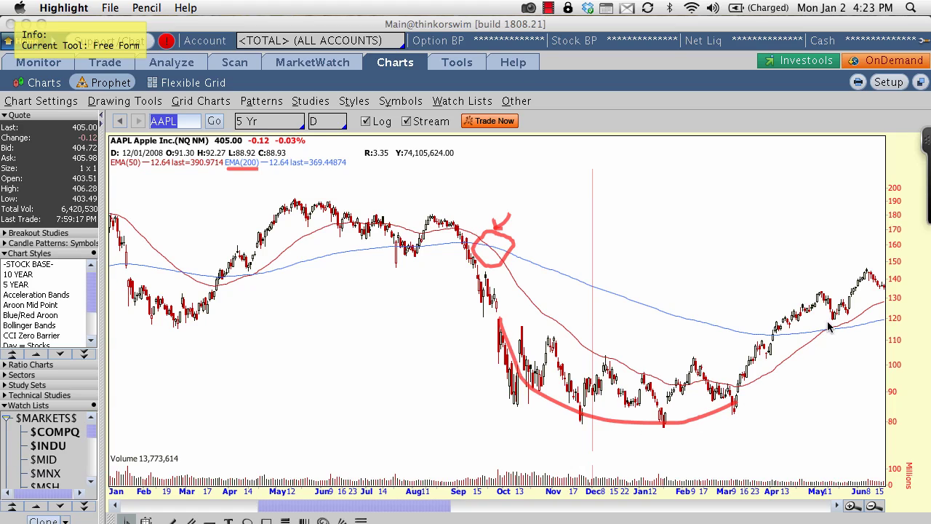
{"action": "mouse_move", "coordinate": [828, 323]}
{"action": "left_mouse_down"}
{"action": "mouse_move", "coordinate": [815, 320]}
{"action": "mouse_move", "coordinate": [810, 341]}
{"action": "mouse_move", "coordinate": [840, 342]}
{"action": "mouse_move", "coordinate": [830, 323]}
{"action": "left_mouse_up"}
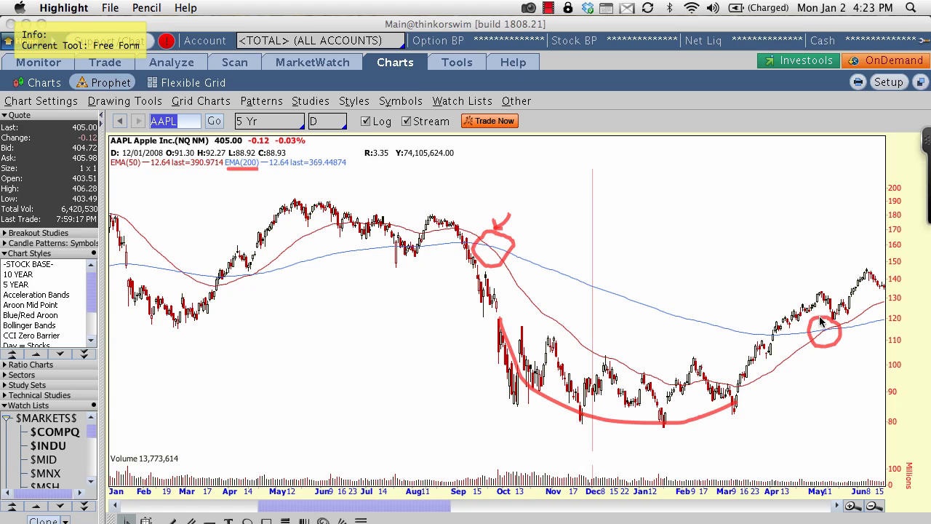
{"action": "mouse_move", "coordinate": [818, 374]}
{"action": "left_mouse_down"}
{"action": "mouse_move", "coordinate": [820, 354]}
{"action": "mouse_move", "coordinate": [816, 361]}
{"action": "mouse_move", "coordinate": [826, 361]}
{"action": "left_mouse_up"}
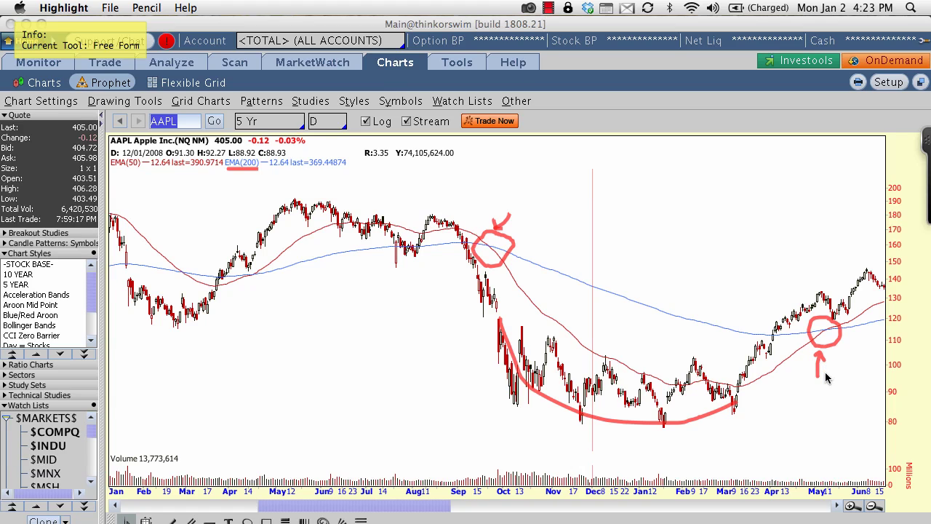